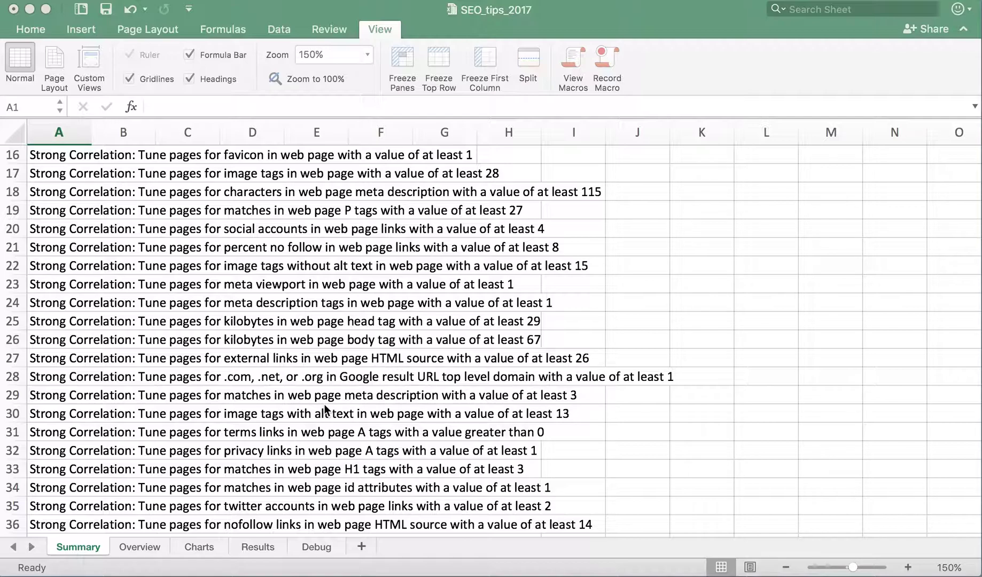
# Step: Open the Overview sheet and select the factor names from row 35 to row 52 in the Factor column
pyautogui.click(151, 540)
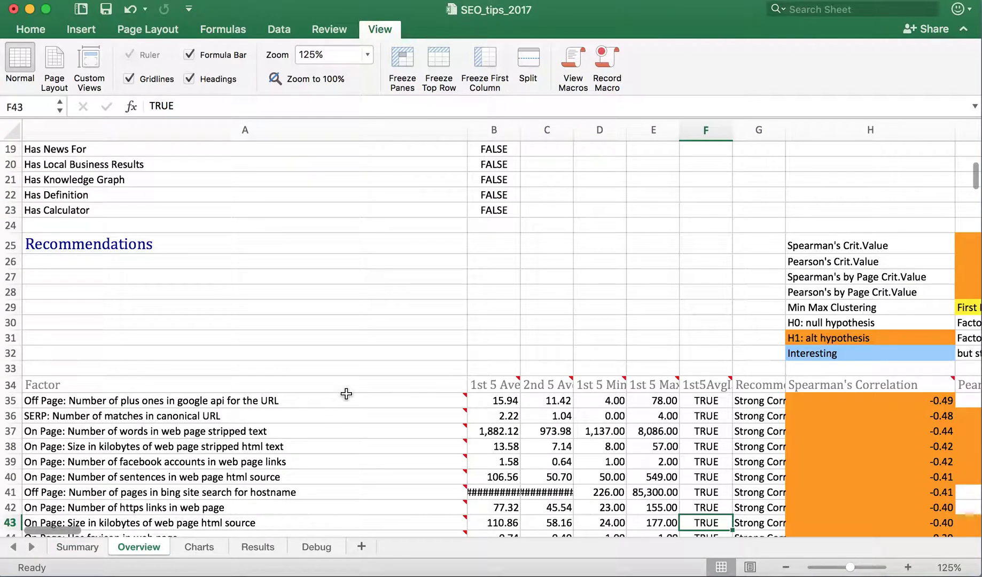
pyautogui.scroll(-5, 345, 390)
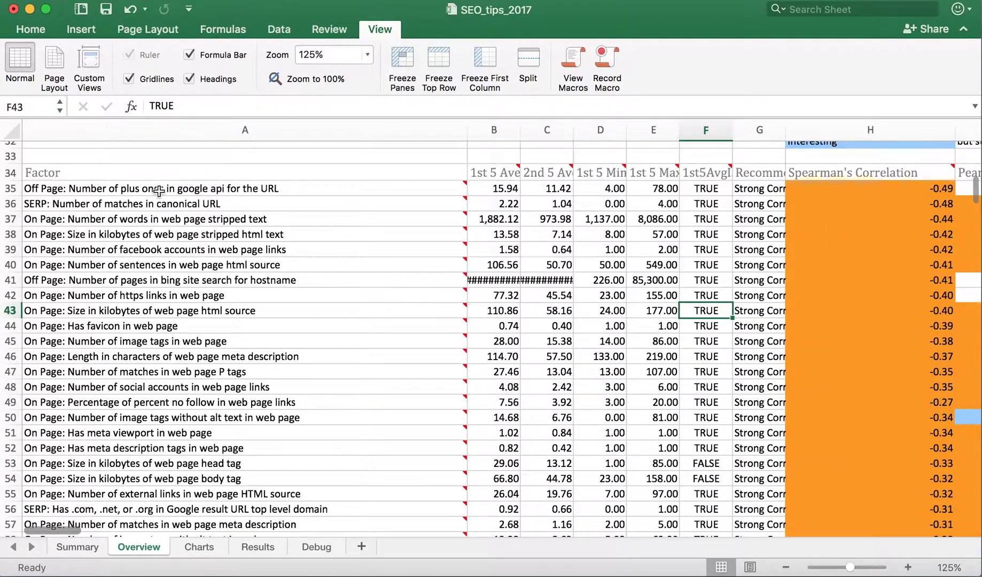
pyautogui.moveTo(160, 188); pyautogui.dragTo(168, 448)
pyautogui.moveTo(282, 494)
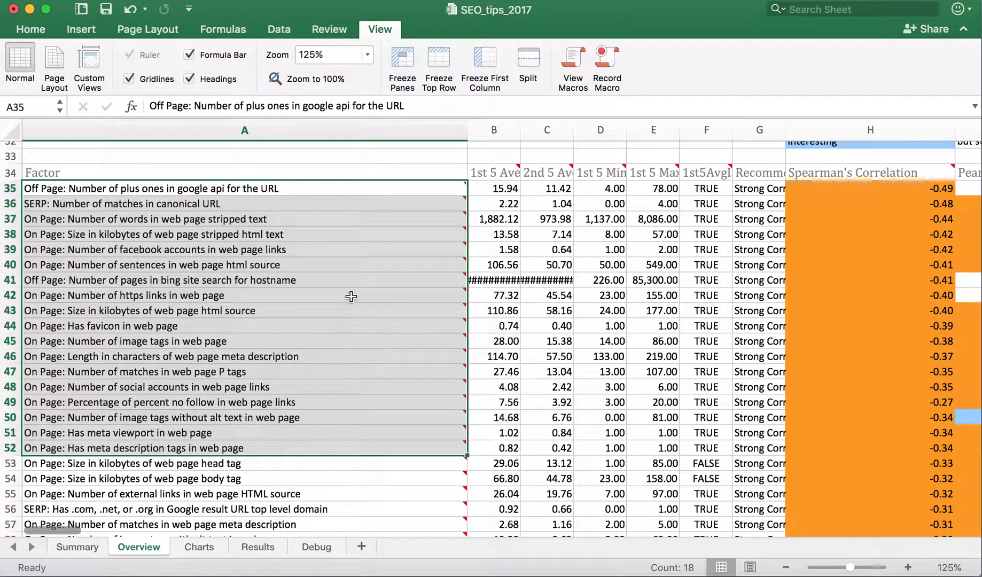
# Step: Select the Page 1 to Page 10 averages in O35:X51, then select row 35's Page 1 and Page 2 averages individually
pyautogui.hscroll(10, 337, 295)
pyautogui.hscroll(10, 350, 297)
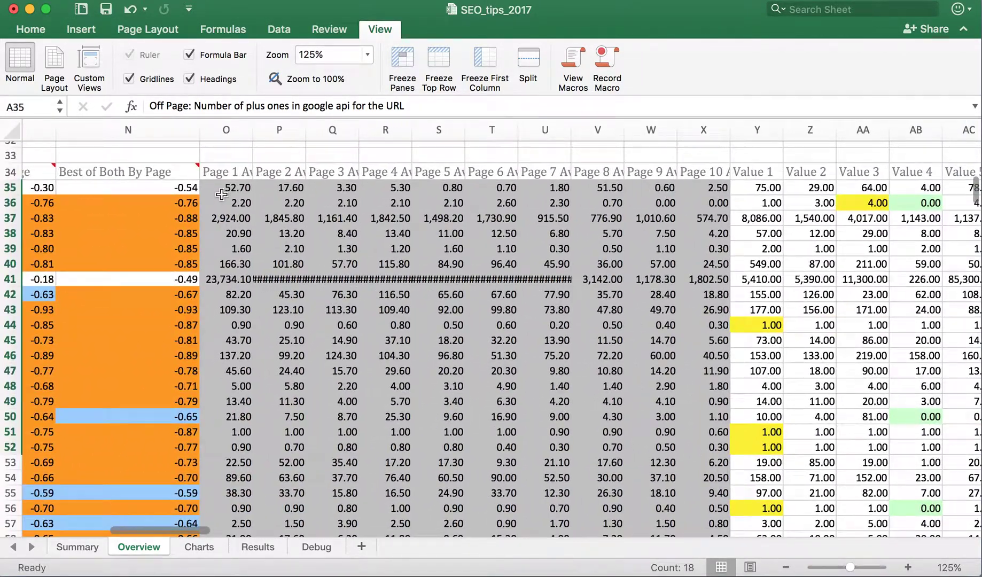
pyautogui.moveTo(221, 191); pyautogui.dragTo(692, 431)
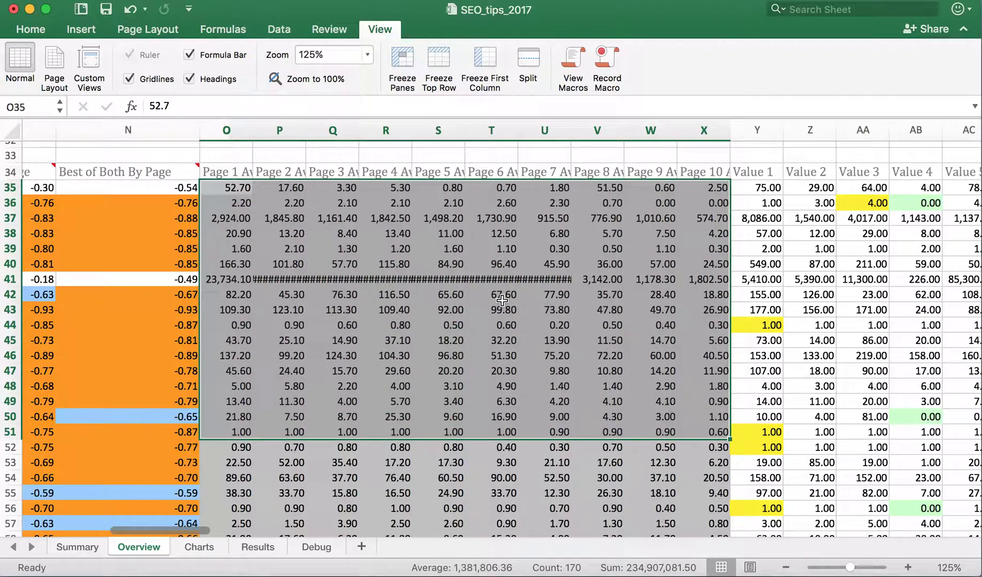
pyautogui.click(240, 187)
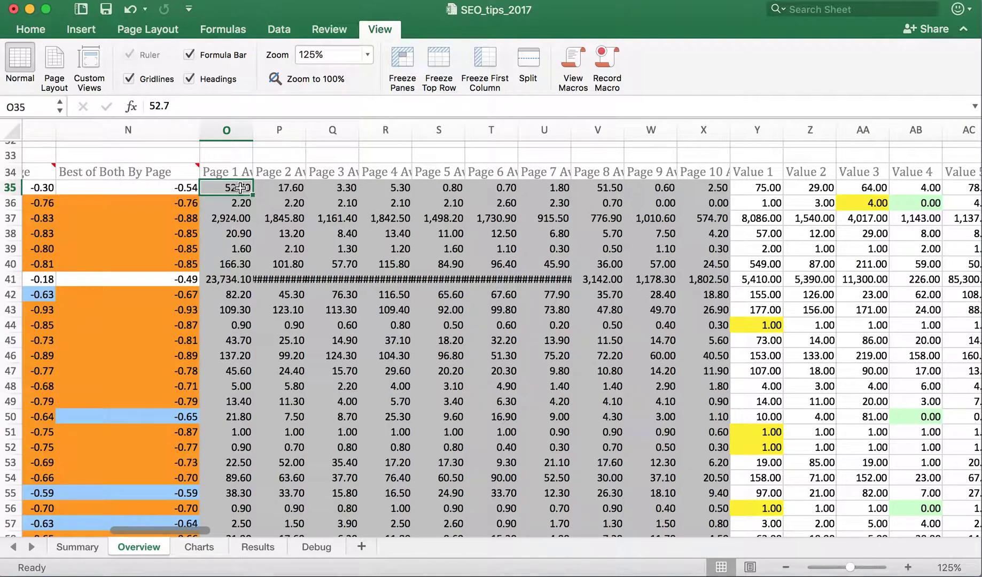
pyautogui.click(284, 185)
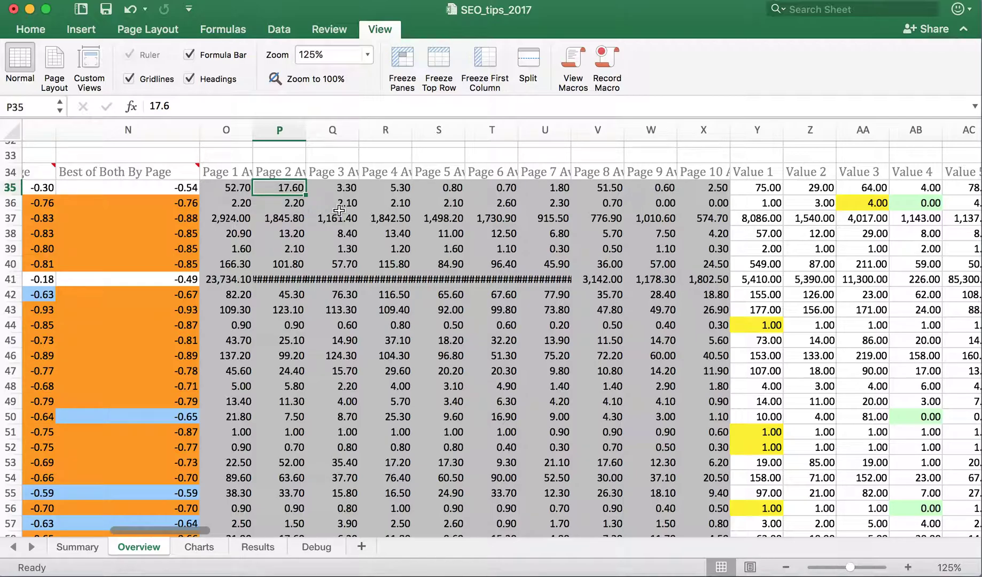
# Step: Select the individual result values in rows 35 to 40, from the Value 1 column through the Value 38 column
pyautogui.hscroll(5, 725, 296)
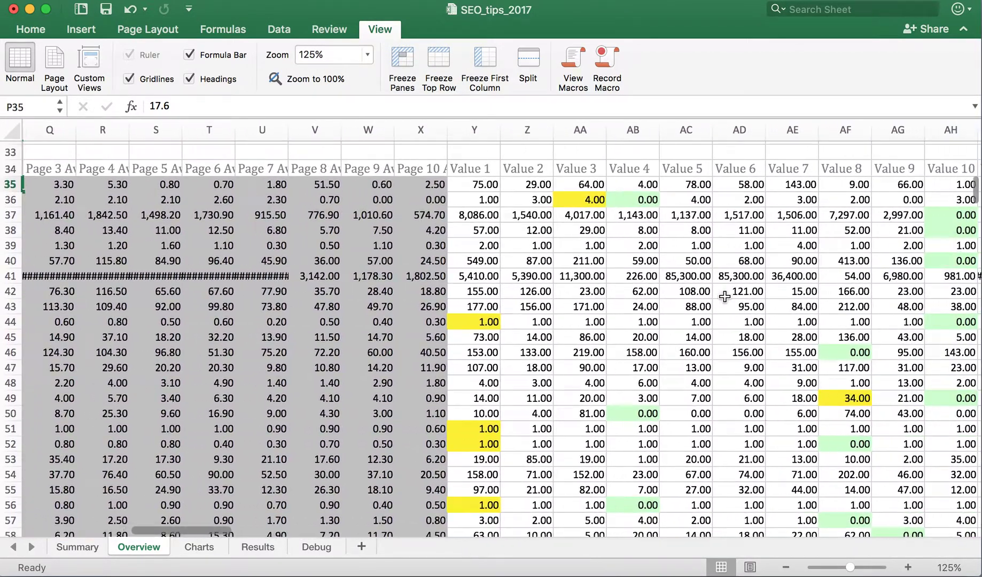
pyautogui.hscroll(3, 724, 296)
pyautogui.scroll(1, 724, 297)
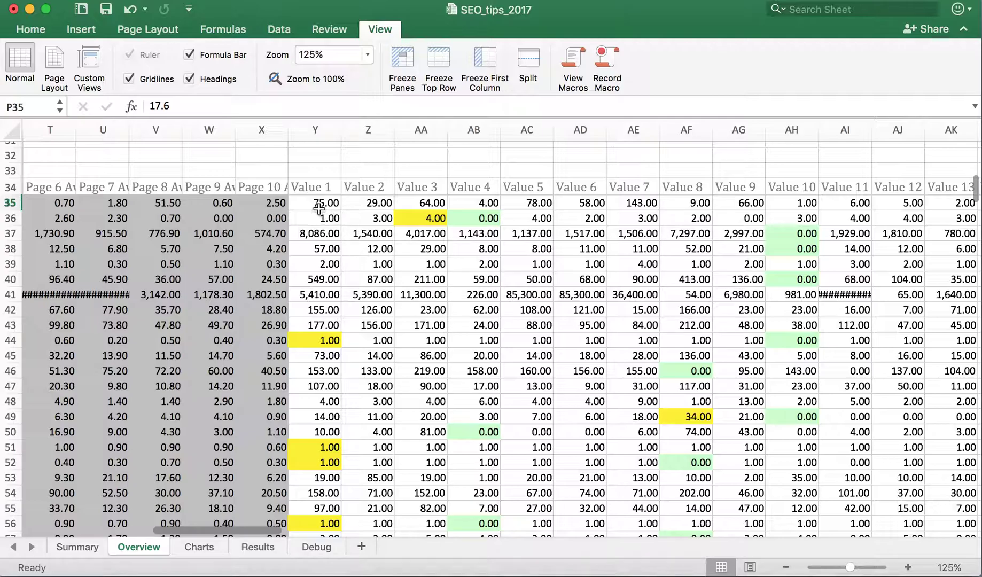
pyautogui.moveTo(319, 203); pyautogui.dragTo(207, 280)
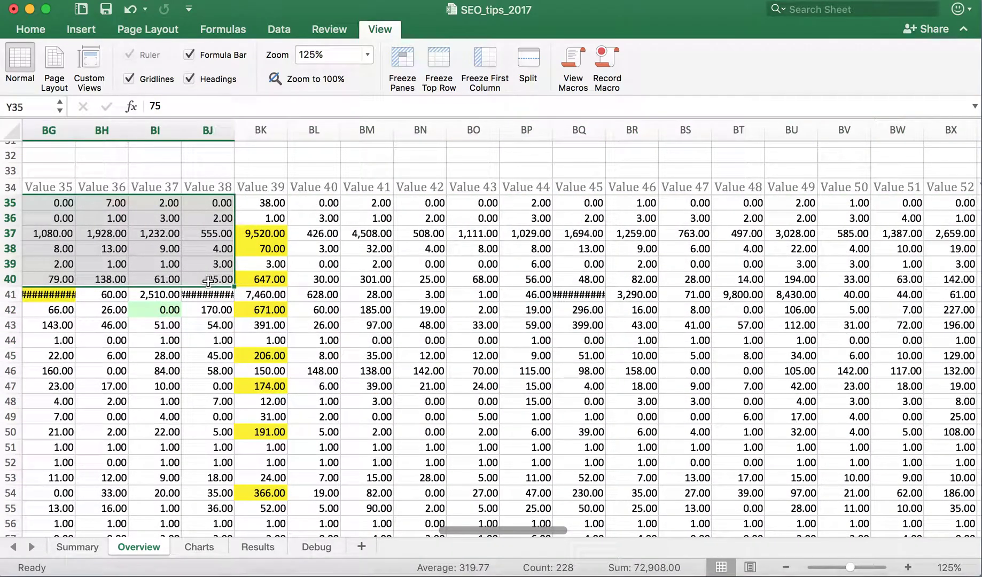
# Step: Return to the correlation columns and select the Spearman's, Pearson's and Best of Both values in H35:J45
pyautogui.hscroll(-10, 313, 247)
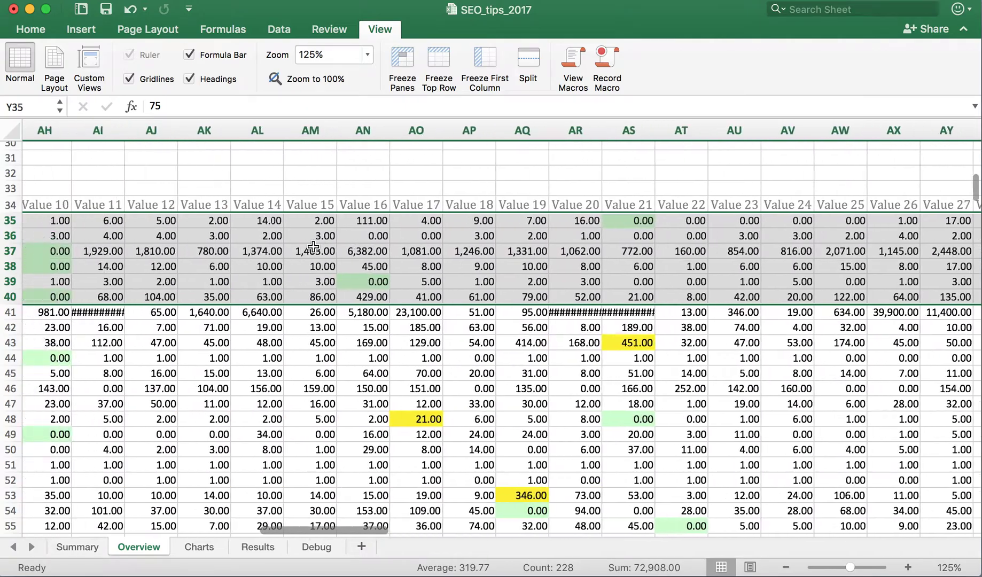
pyautogui.hscroll(-10, 312, 247)
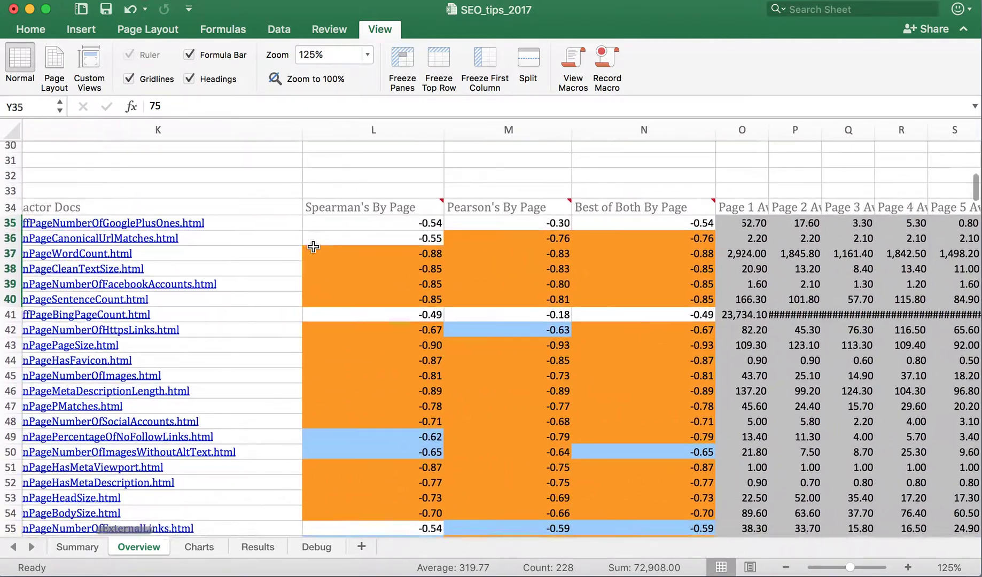
pyautogui.hscroll(-6, 313, 247)
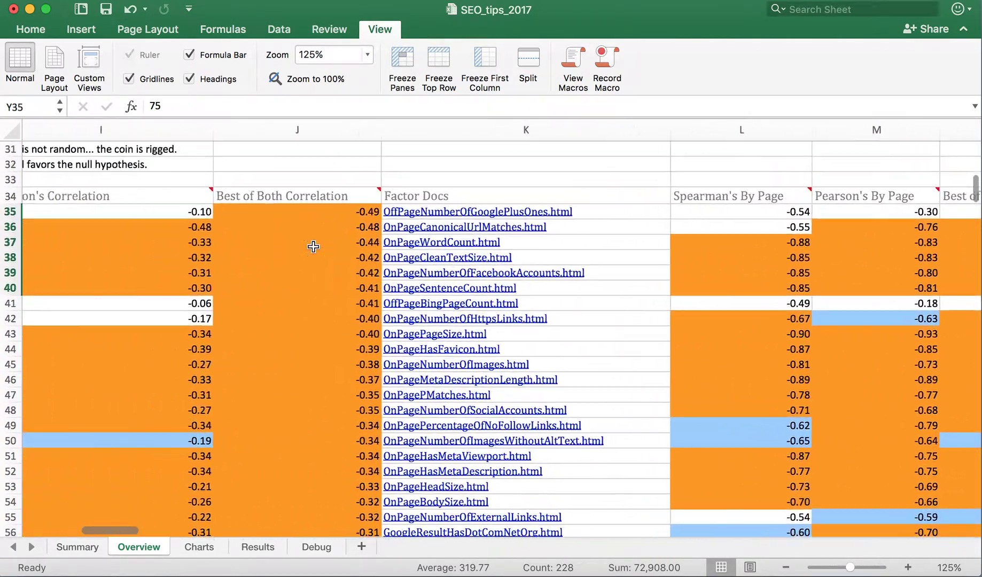
pyautogui.hscroll(-4, 312, 246)
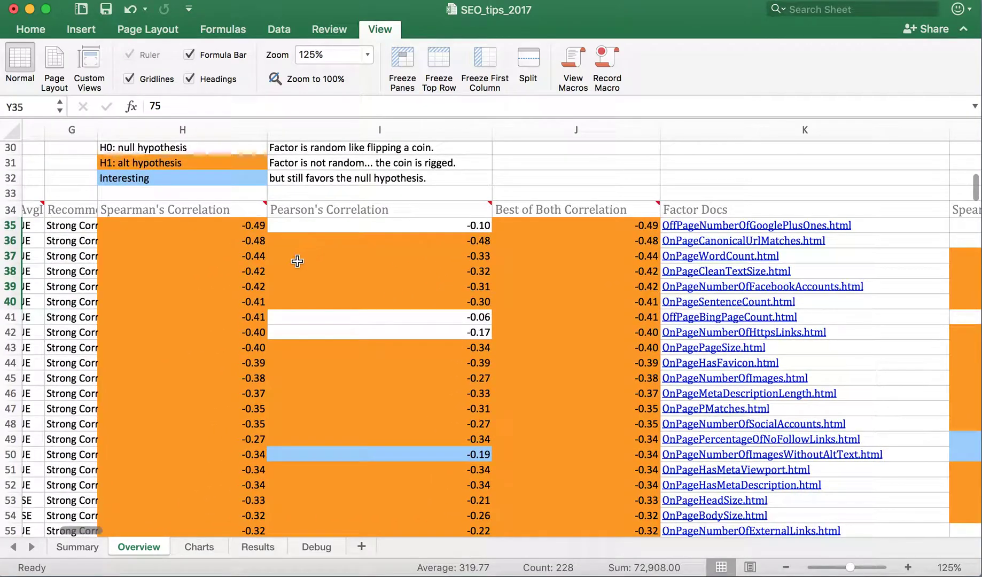
pyautogui.click(231, 223)
pyautogui.moveTo(231, 223); pyautogui.dragTo(536, 377)
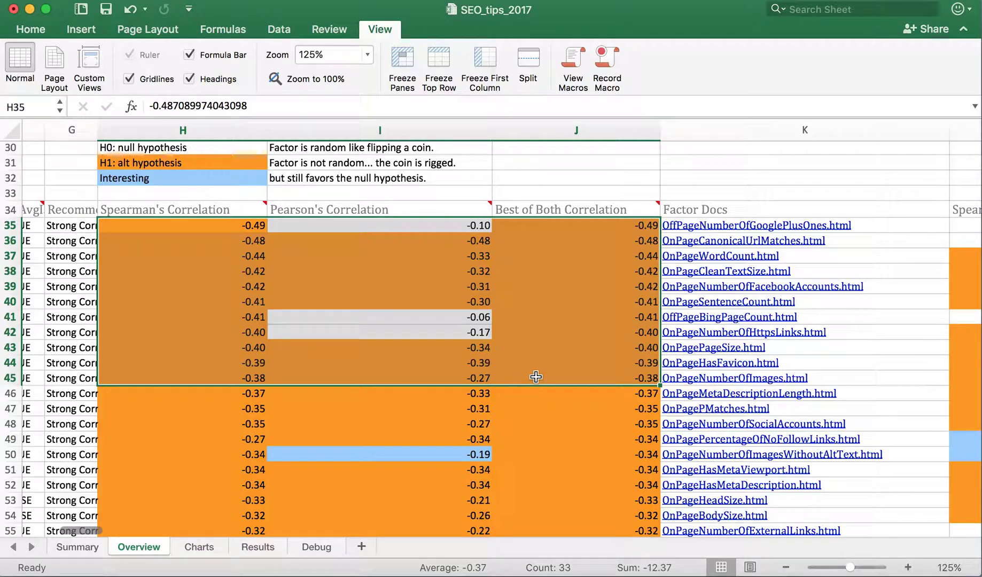
# Step: Examine the by-page correlation columns beside the page averages, then return to the overall correlation columns
pyautogui.hscroll(10, 657, 358)
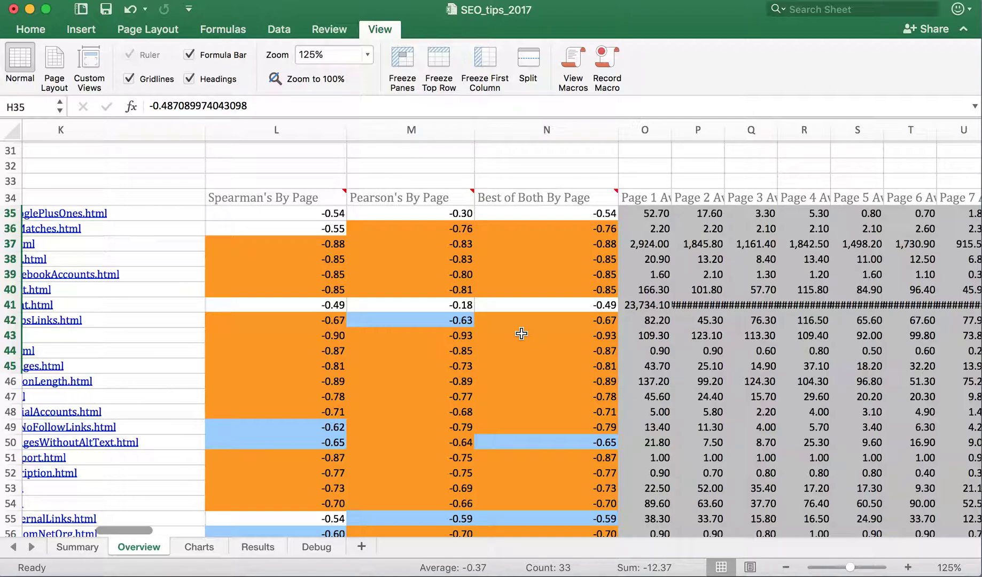
pyautogui.hscroll(6, 441, 320)
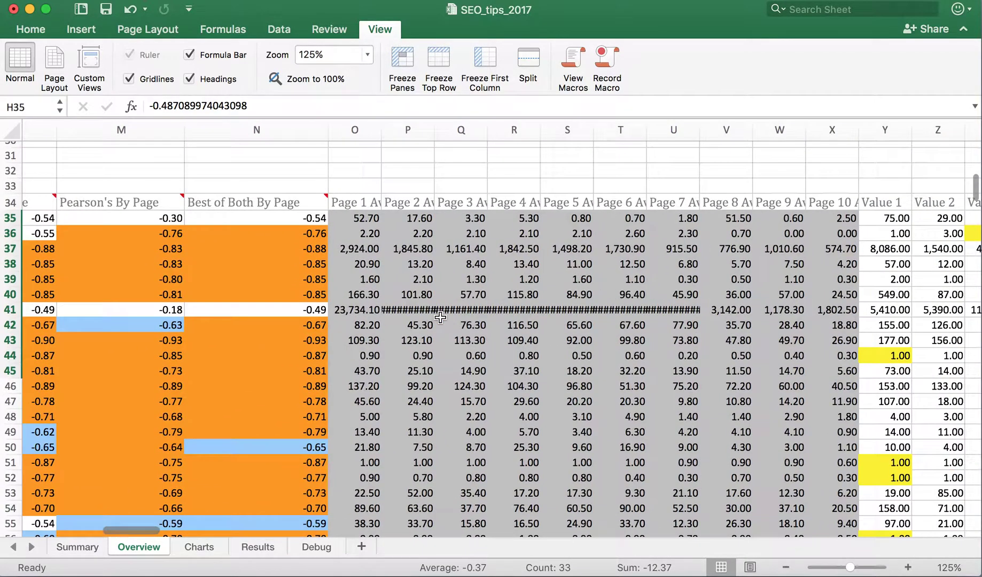
pyautogui.hscroll(-4, 440, 318)
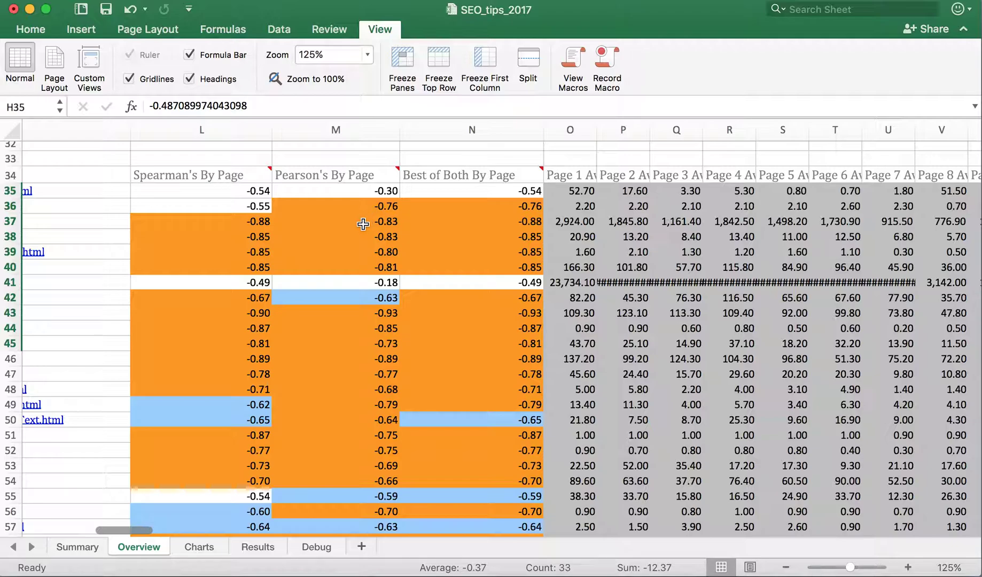
pyautogui.hscroll(-10, 370, 212)
pyautogui.hscroll(-5, 363, 224)
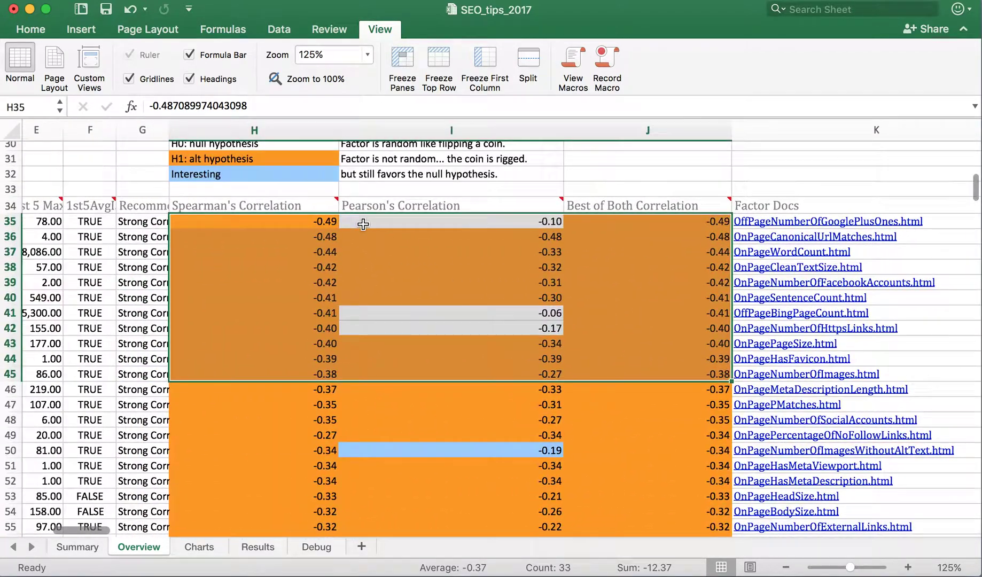
# Step: Review the Factor Docs links and their correlation values down the factor list to about row 82
pyautogui.scroll(-2, 369, 223)
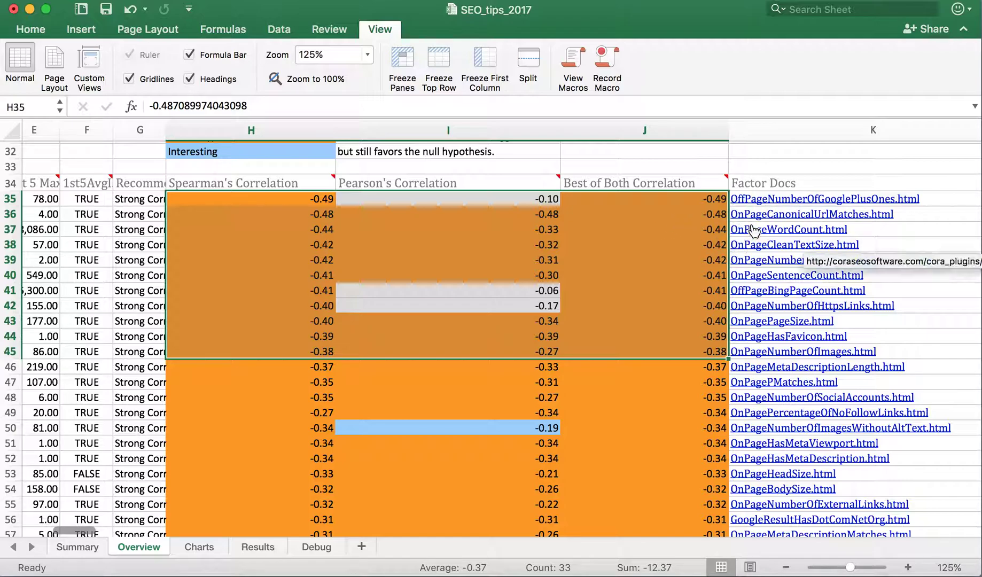
pyautogui.scroll(-2, 762, 309)
pyautogui.scroll(-3, 762, 309)
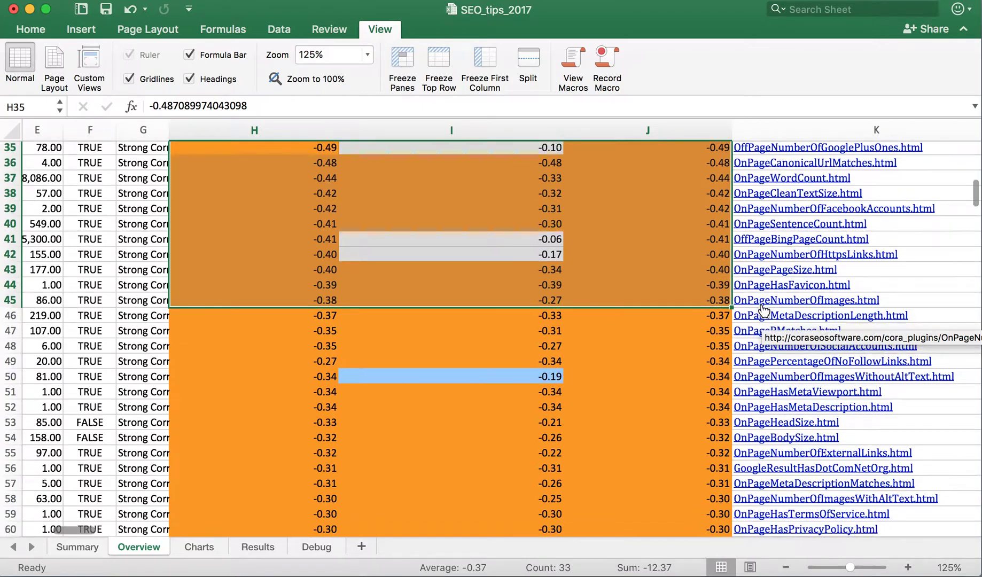
pyautogui.scroll(-7, 762, 311)
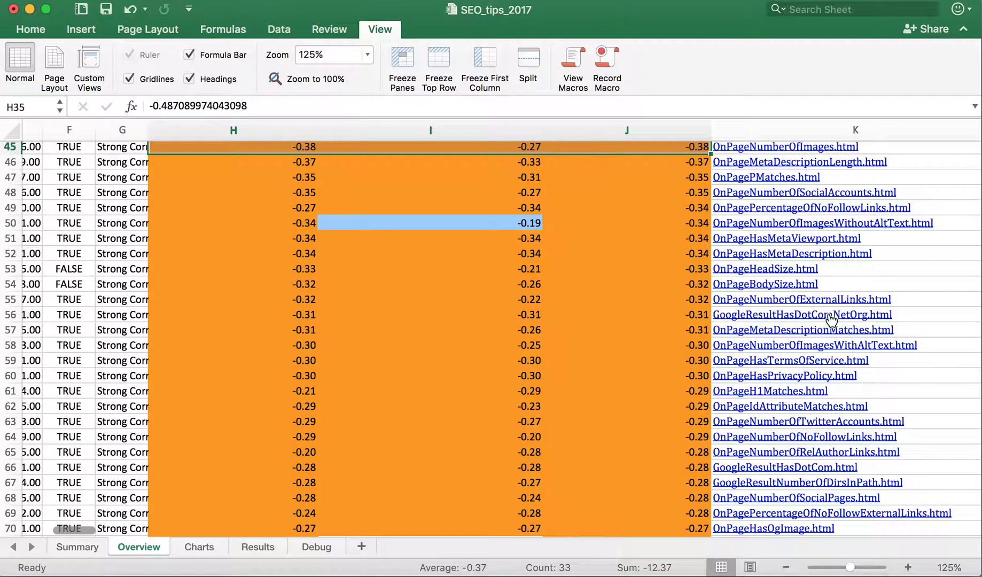
pyautogui.scroll(-3, 784, 323)
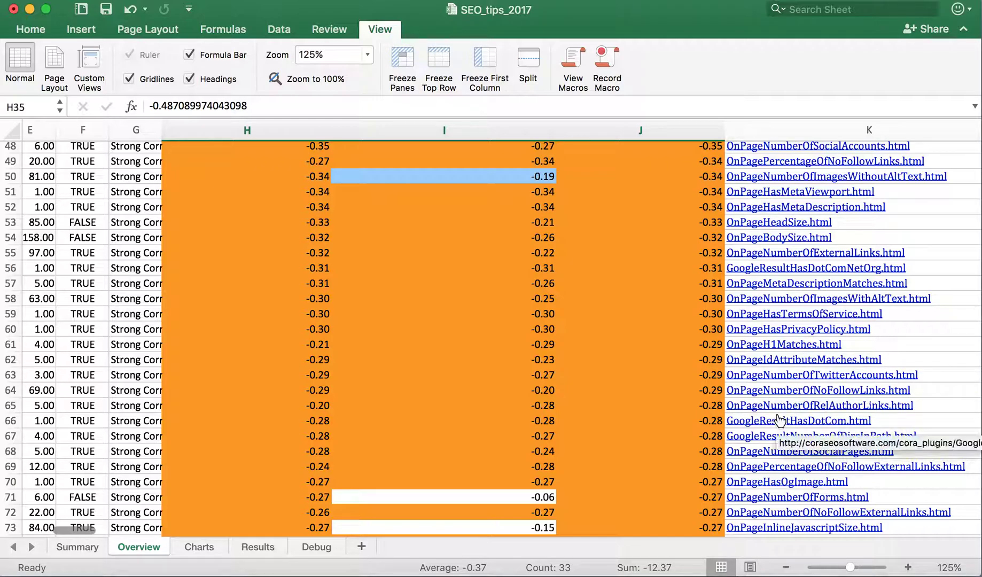
pyautogui.scroll(-8, 780, 422)
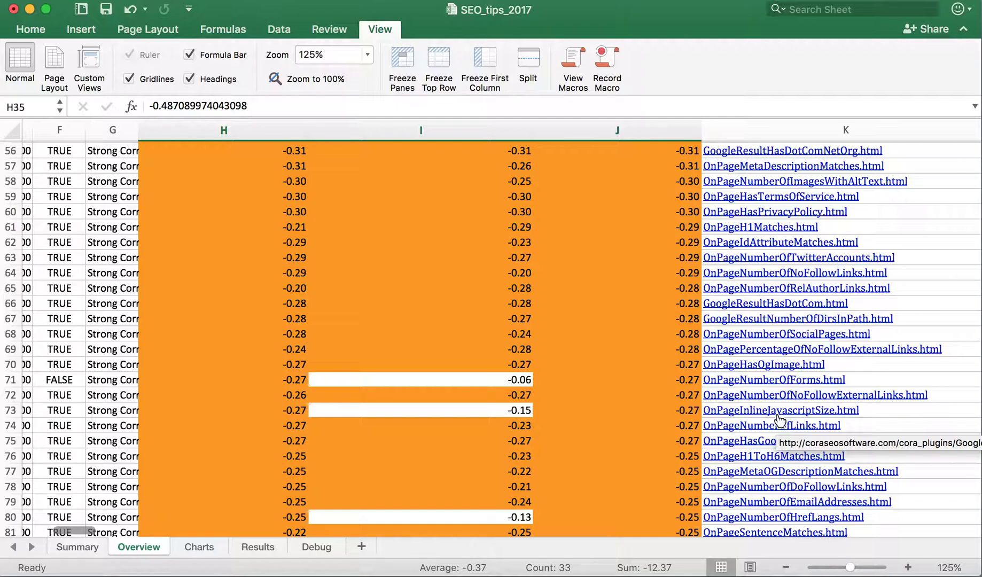
pyautogui.scroll(-1, 780, 421)
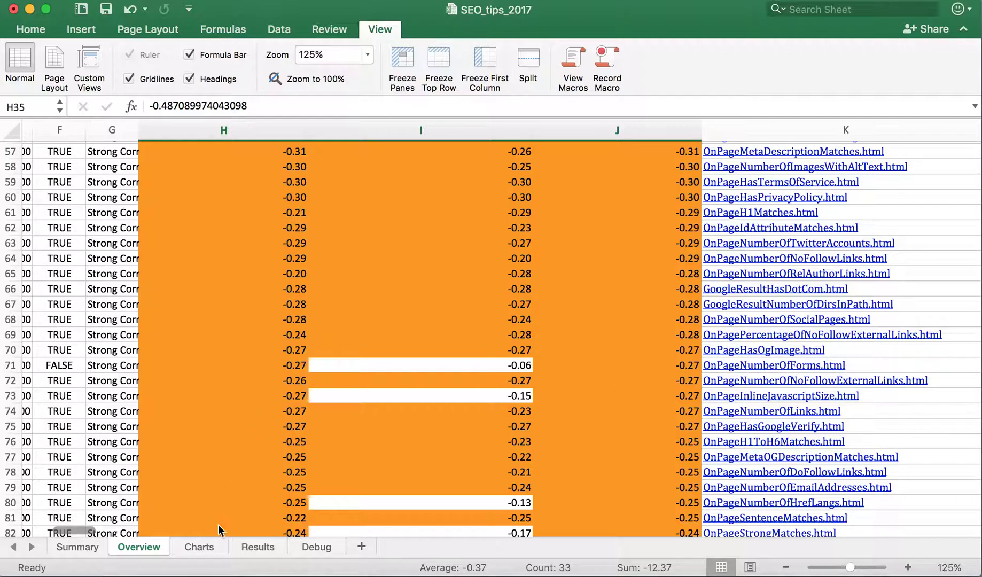
# Step: Open the Results sheet, look through the ranked hosts, and select the whole row of the rank 7 result, searchengineland.com
pyautogui.click(257, 544)
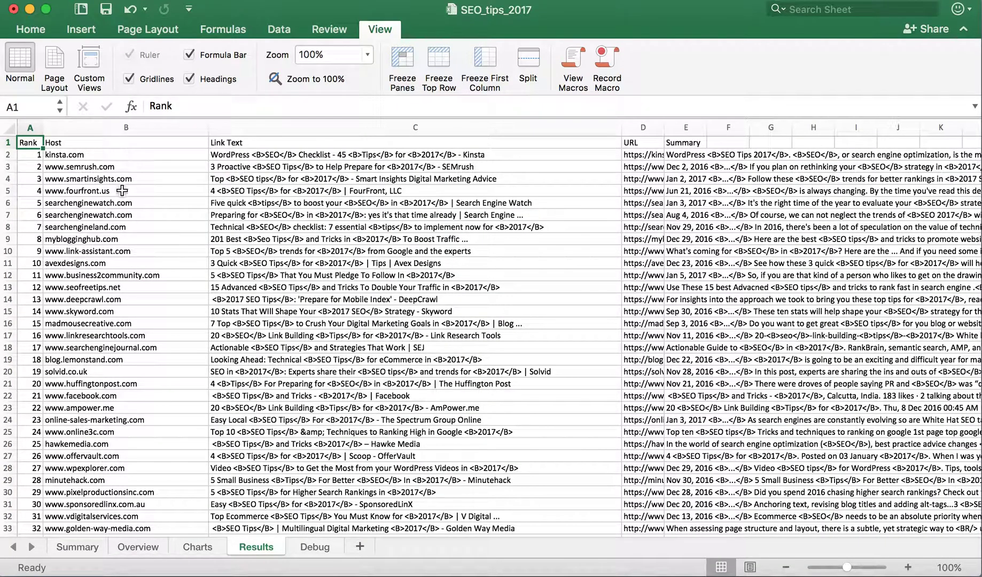
pyautogui.scroll(-6, 113, 420)
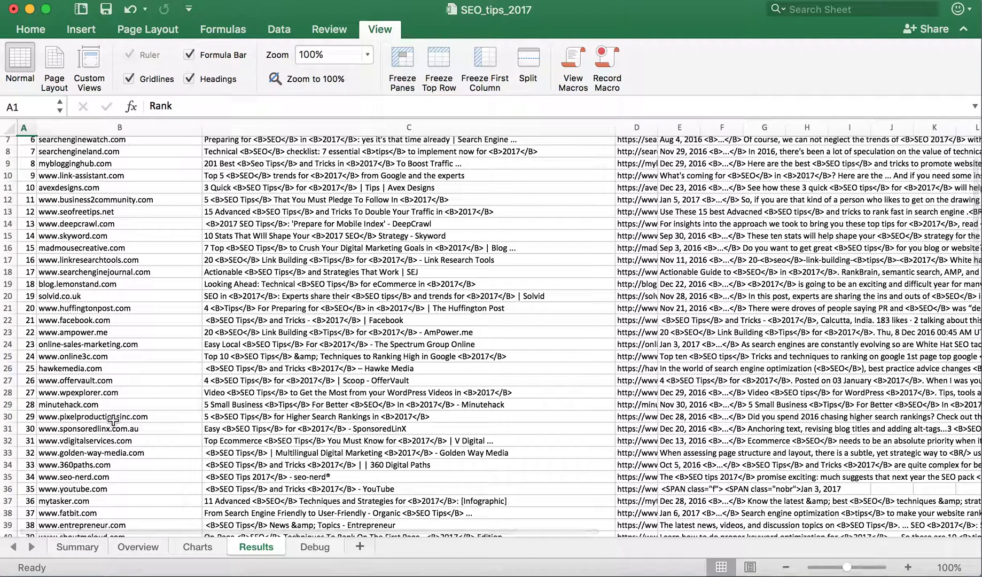
pyautogui.scroll(-5, 112, 420)
pyautogui.scroll(5, 113, 420)
pyautogui.scroll(6, 113, 420)
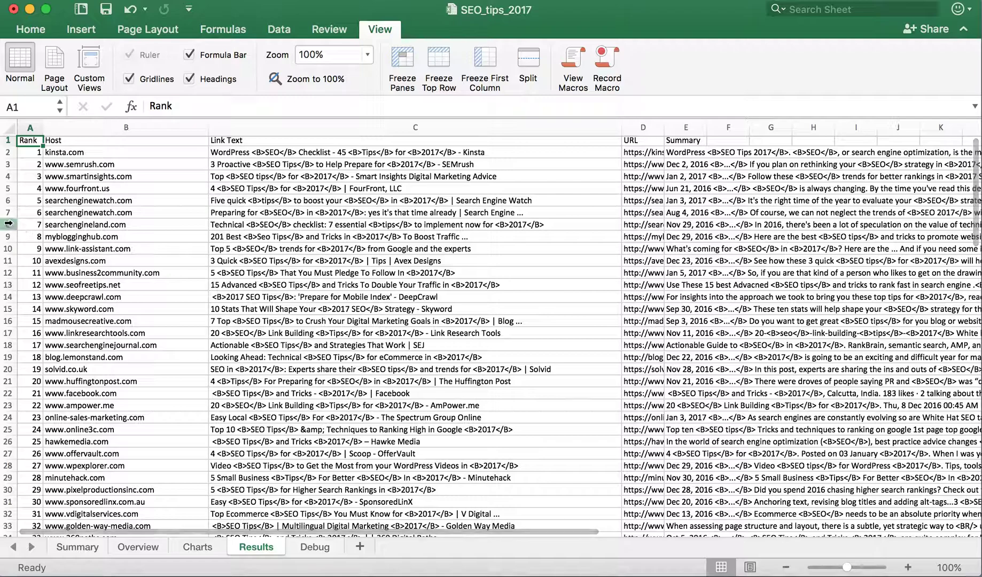
pyautogui.click(7, 224)
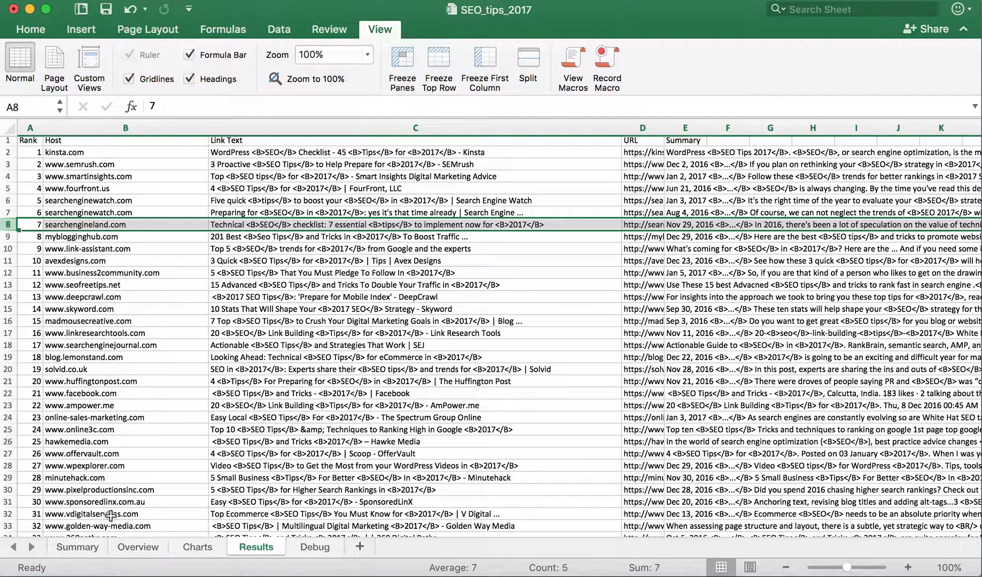
# Step: Return to the Overview sheet, select all of row 35, and examine its by-page correlations and page averages
pyautogui.click(138, 547)
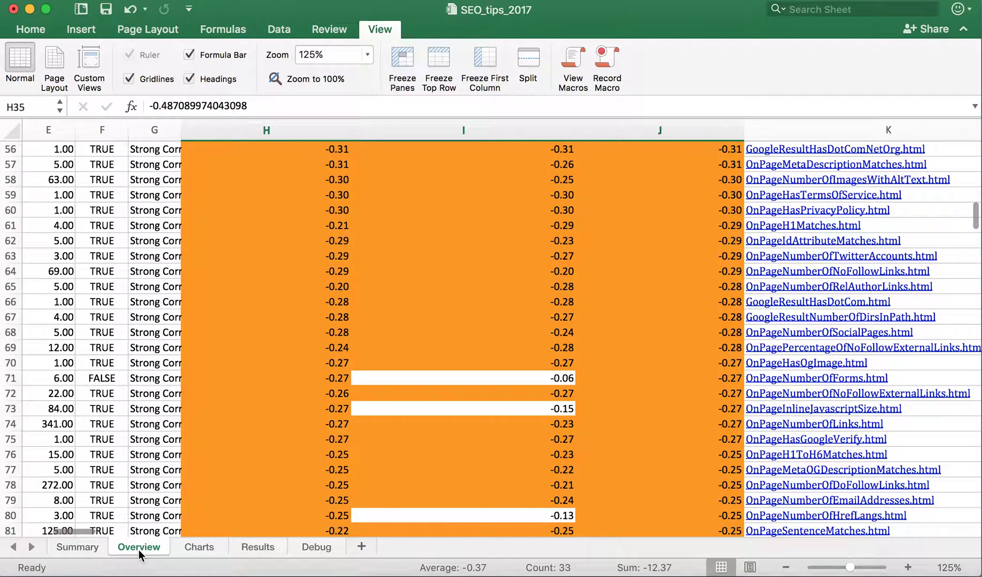
pyautogui.scroll(10, 229, 281)
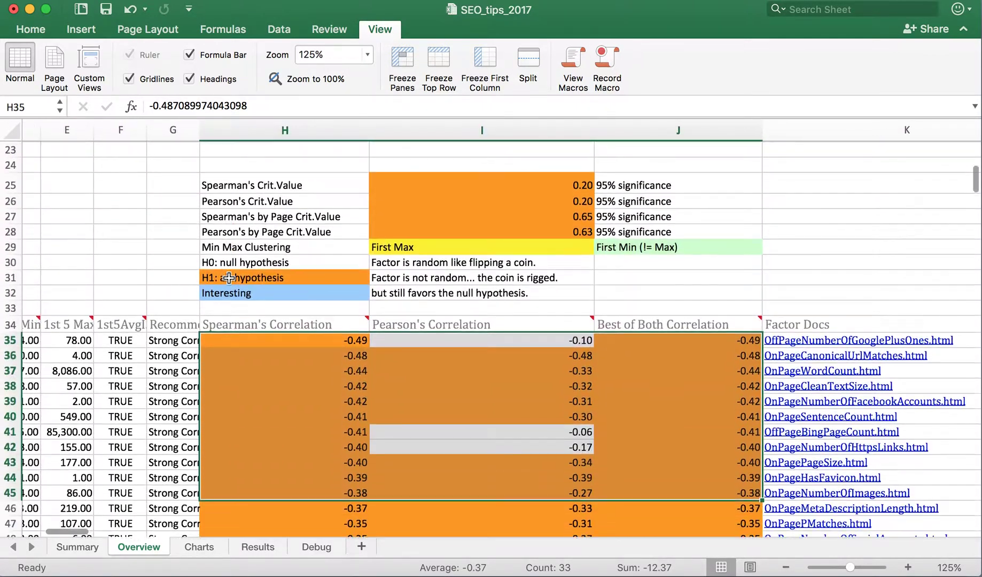
pyautogui.scroll(-3, 229, 278)
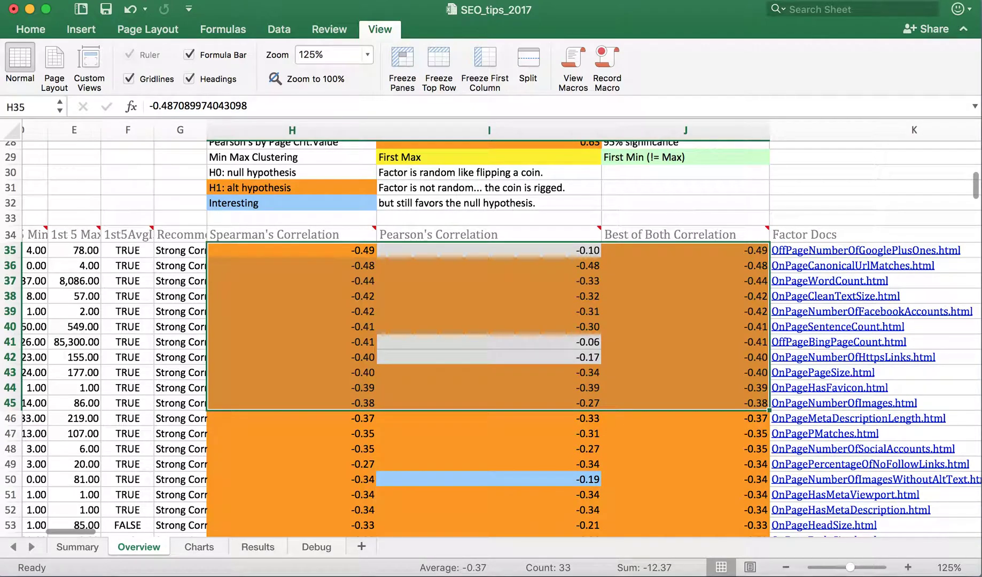
pyautogui.click(10, 250)
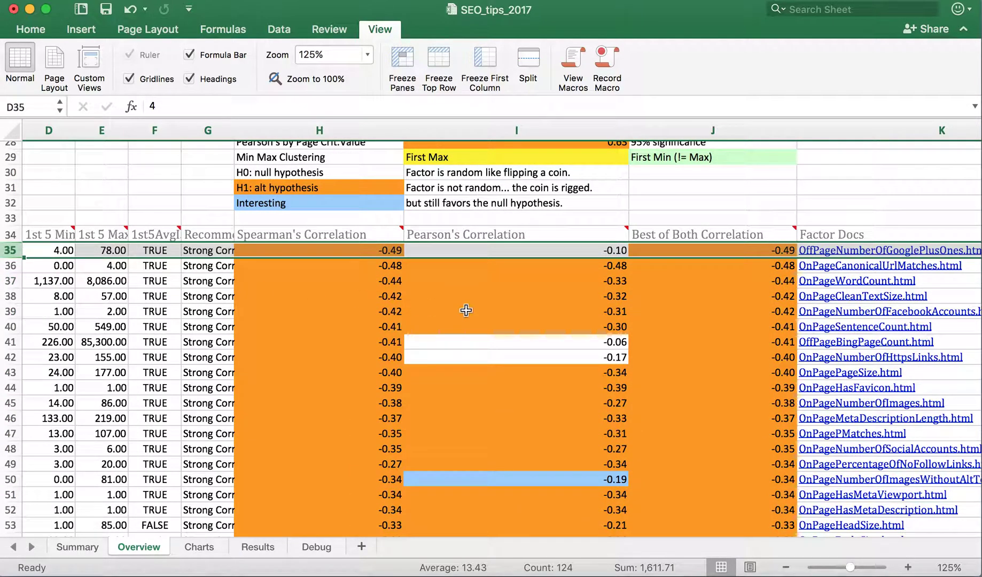
pyautogui.hscroll(10, 466, 310)
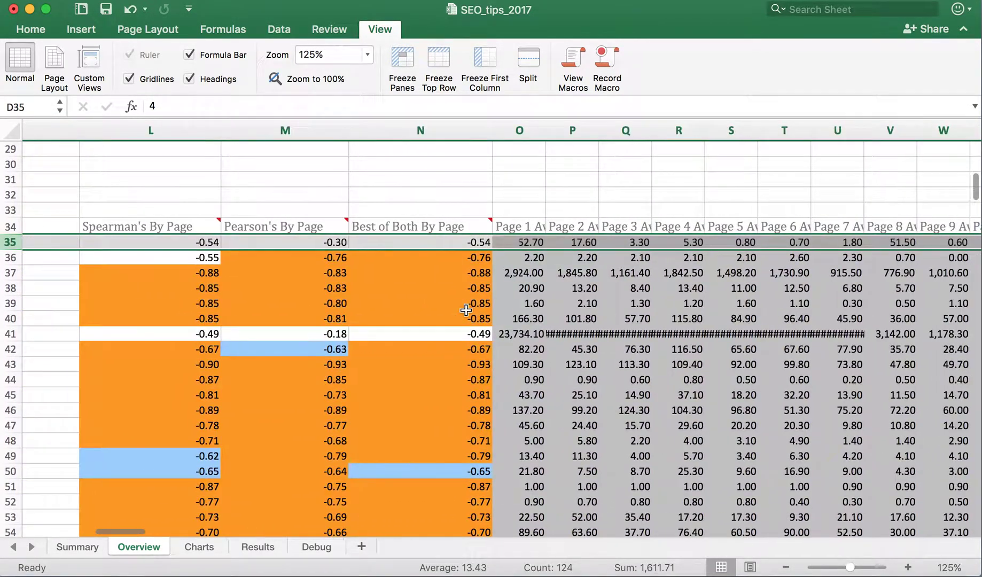
pyautogui.hscroll(5, 466, 310)
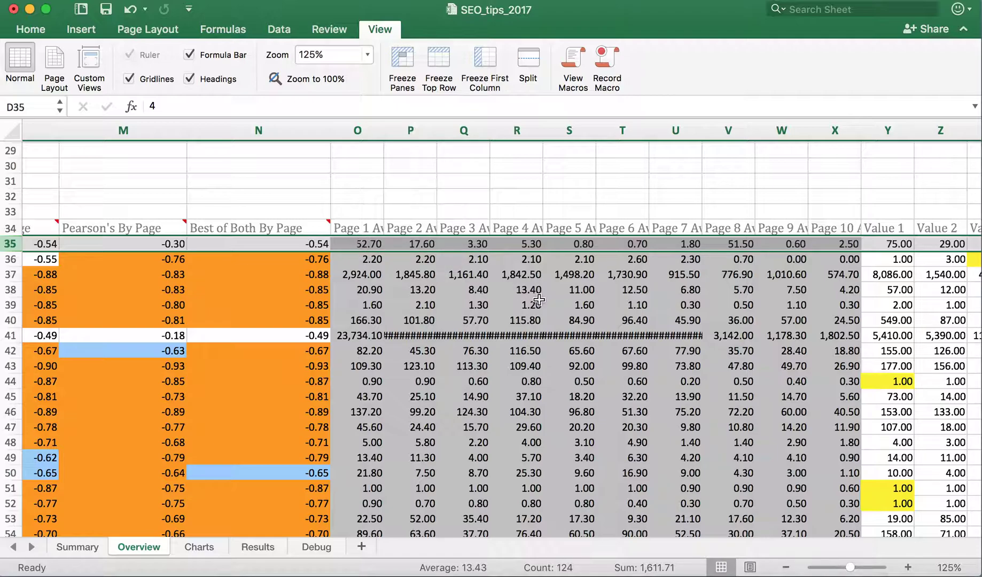
# Step: Examine row 35's individual result values beyond the page averages, and select the Value 7 result's cell and column header
pyautogui.hscroll(-2, 539, 300)
pyautogui.scroll(1, 538, 300)
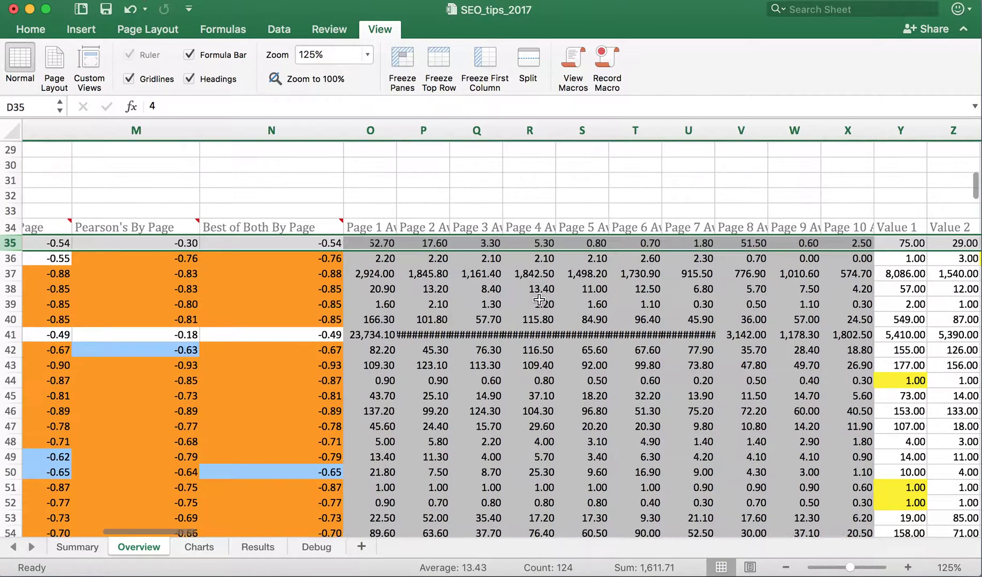
pyautogui.hscroll(10, 539, 300)
pyautogui.scroll(1, 550, 275)
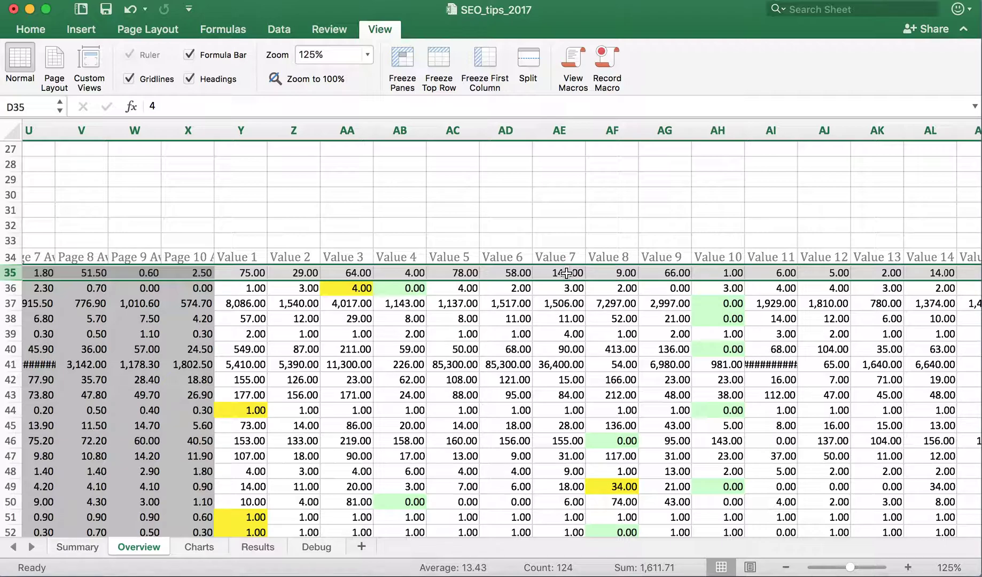
pyautogui.click(566, 270)
pyautogui.click(560, 256)
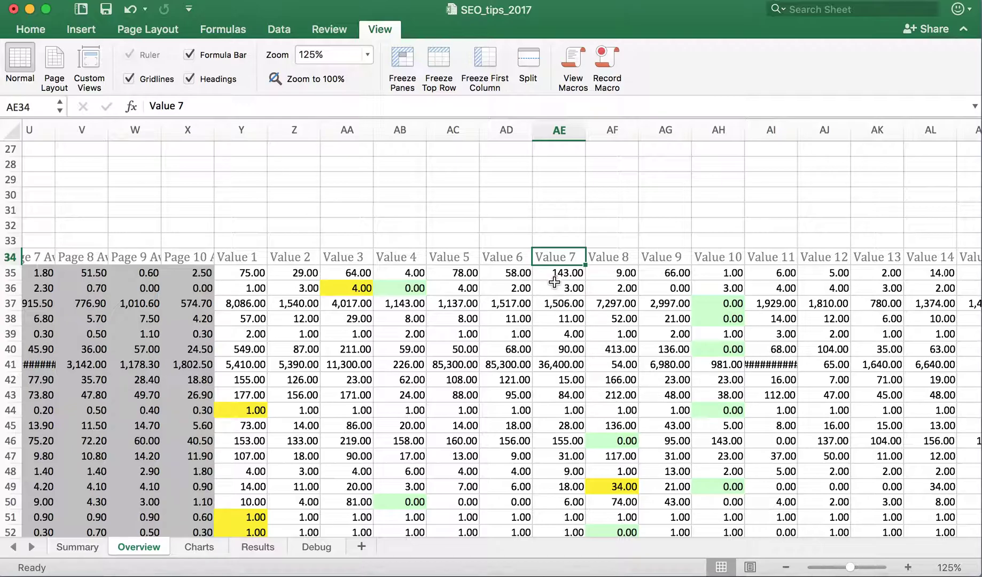
# Step: Return to the factor names and select the whole of row 76, the number of matches in web page H1-H6 tags
pyautogui.hscroll(-10, 411, 291)
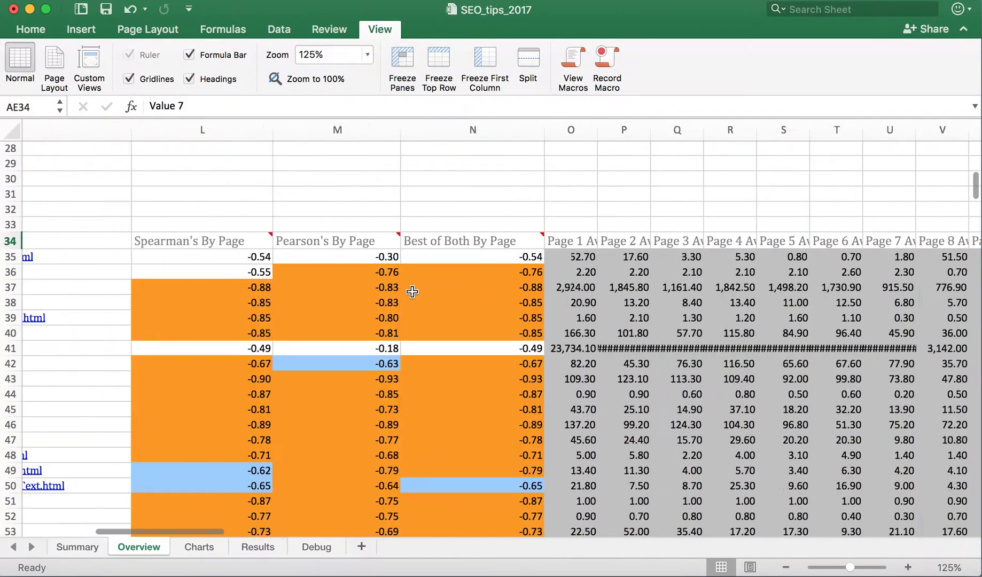
pyautogui.hscroll(-8, 412, 291)
pyautogui.scroll(-10, 412, 291)
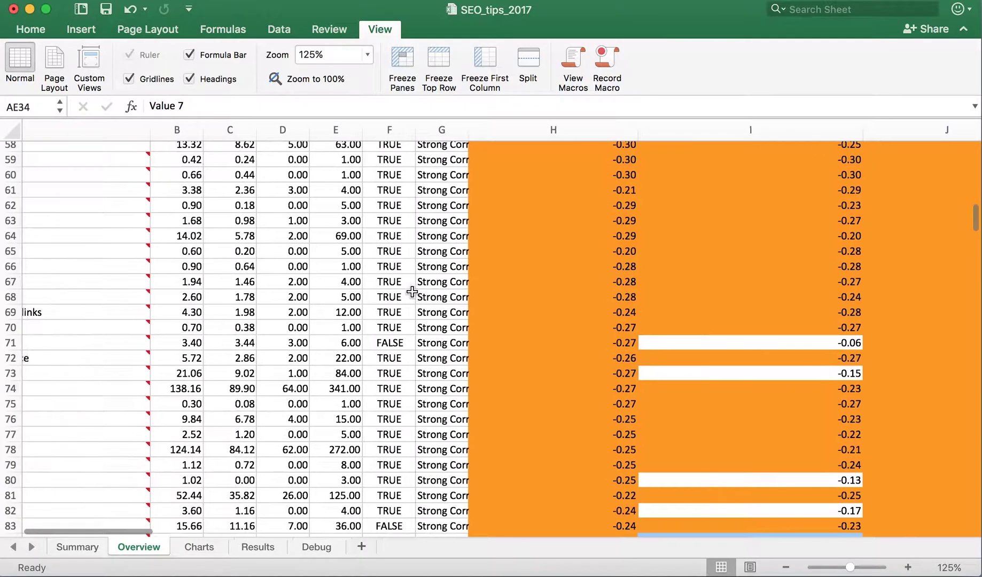
pyautogui.hscroll(1, 411, 291)
pyautogui.scroll(-1, 412, 291)
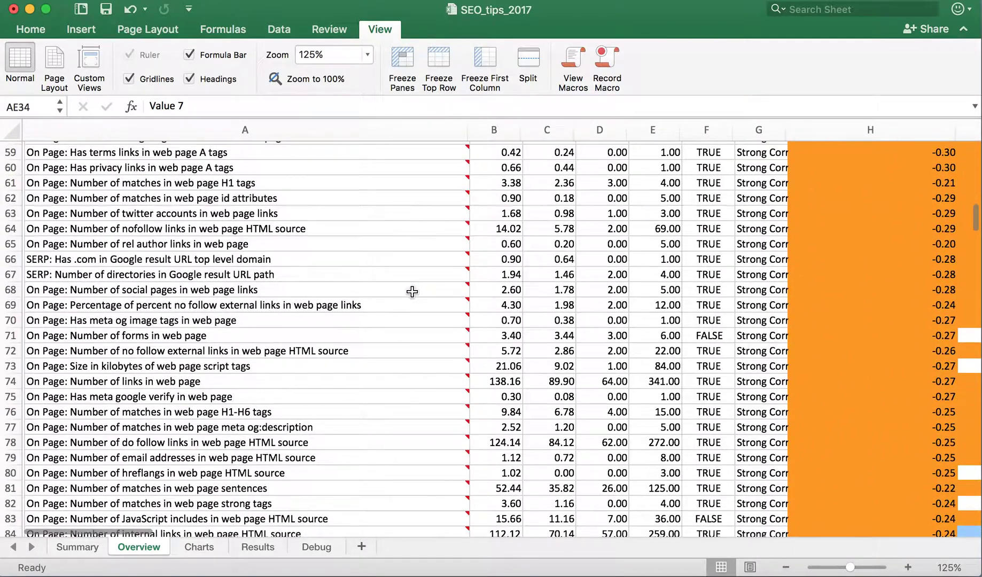
pyautogui.scroll(-1, 411, 291)
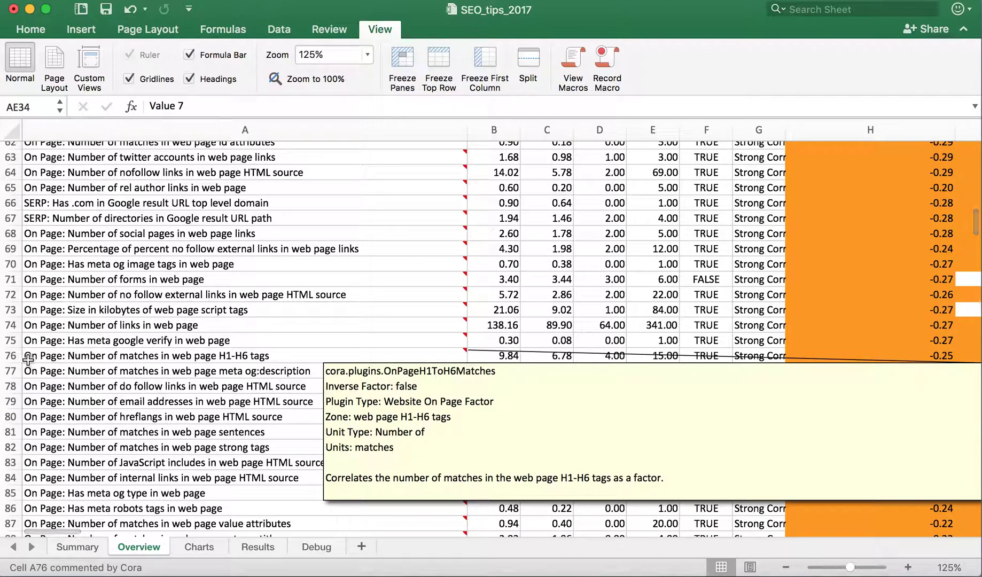
pyautogui.click(7, 355)
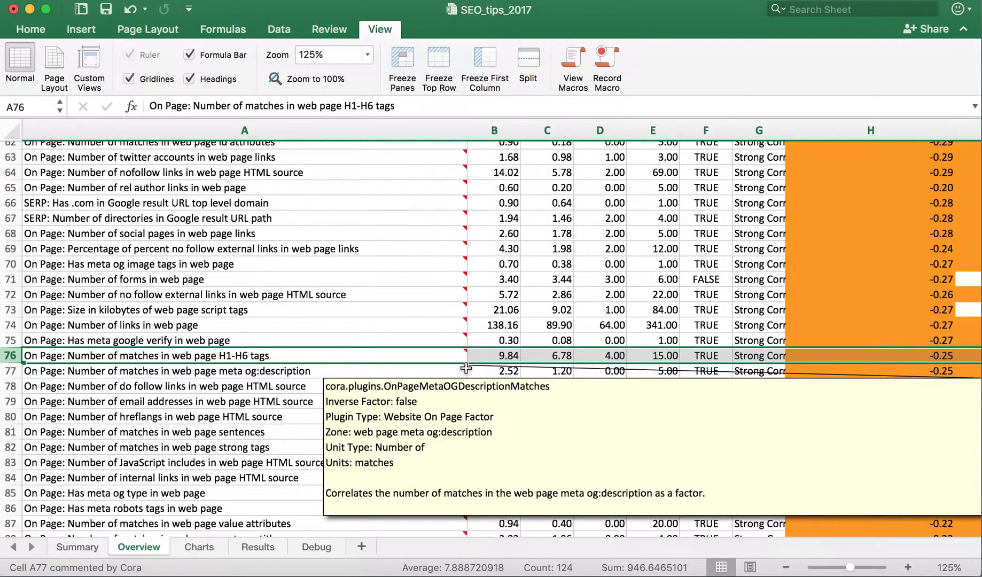
# Step: Examine row 76's by-page correlations, page averages and individual result values, checking them against the Value column headers in row 34
pyautogui.hscroll(10, 466, 369)
pyautogui.hscroll(10, 466, 367)
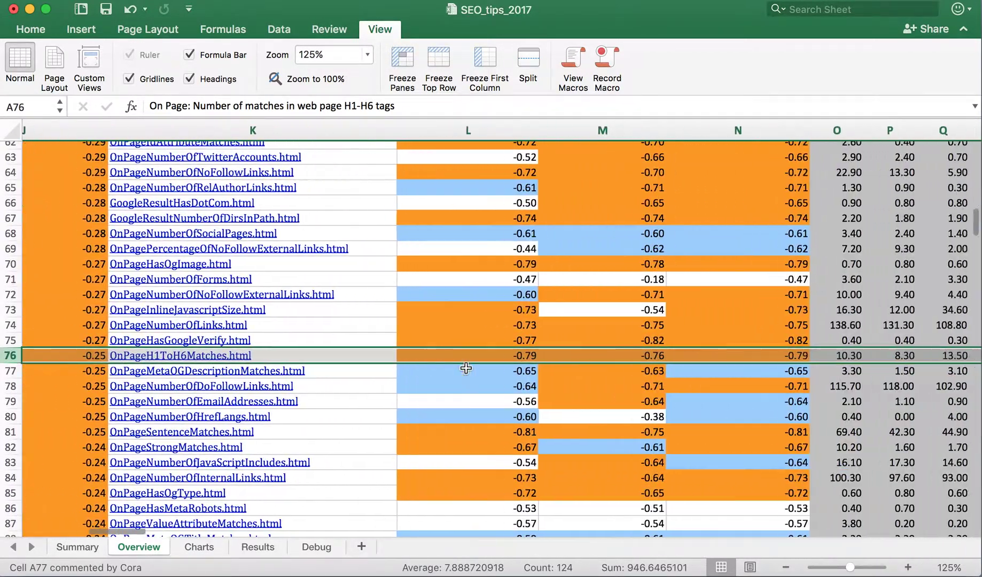
pyautogui.scroll(-1, 466, 368)
pyautogui.hscroll(6, 465, 367)
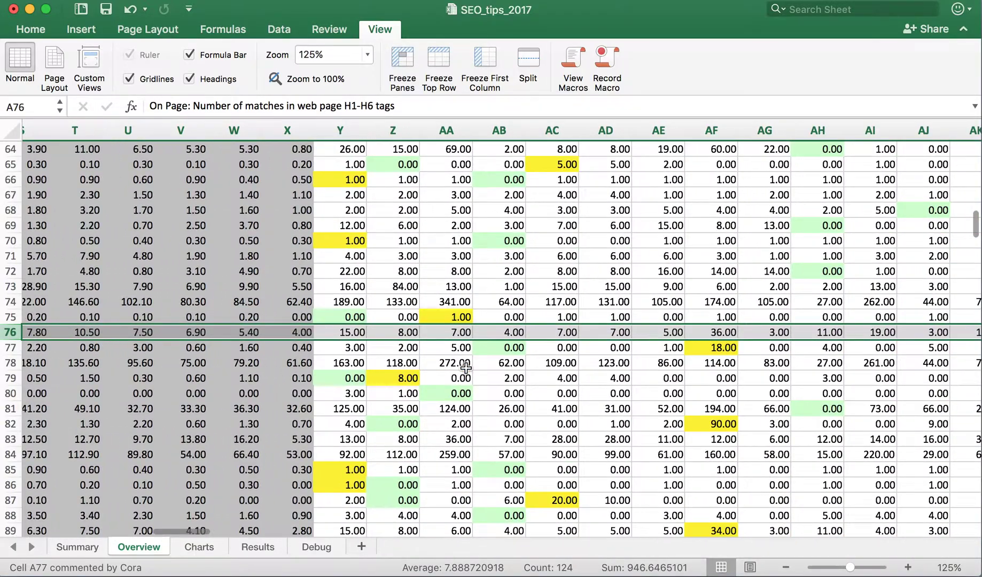
pyautogui.scroll(5, 466, 368)
pyautogui.scroll(5, 466, 367)
pyautogui.hscroll(1, 466, 367)
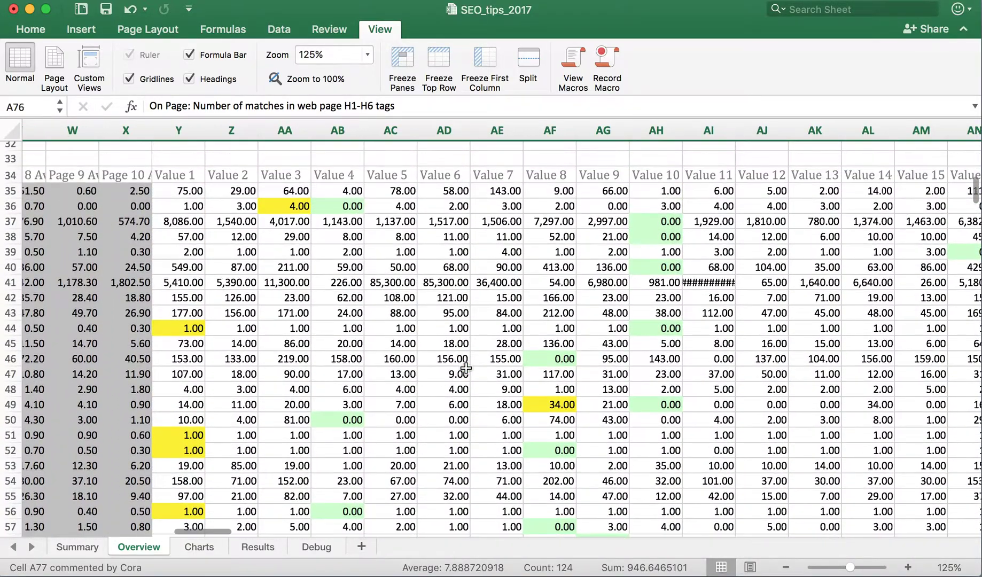
pyautogui.scroll(-3, 466, 367)
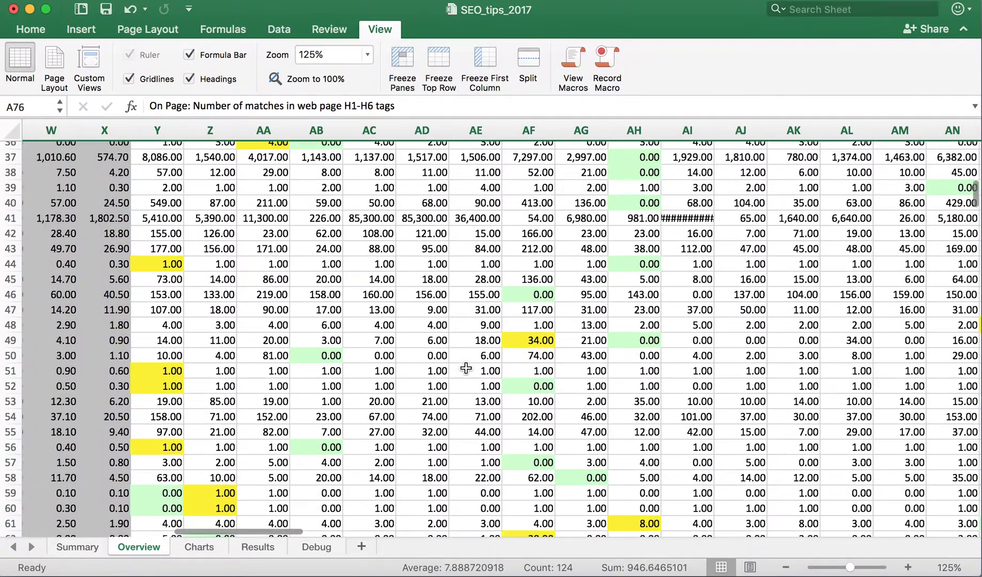
pyautogui.scroll(-5, 466, 367)
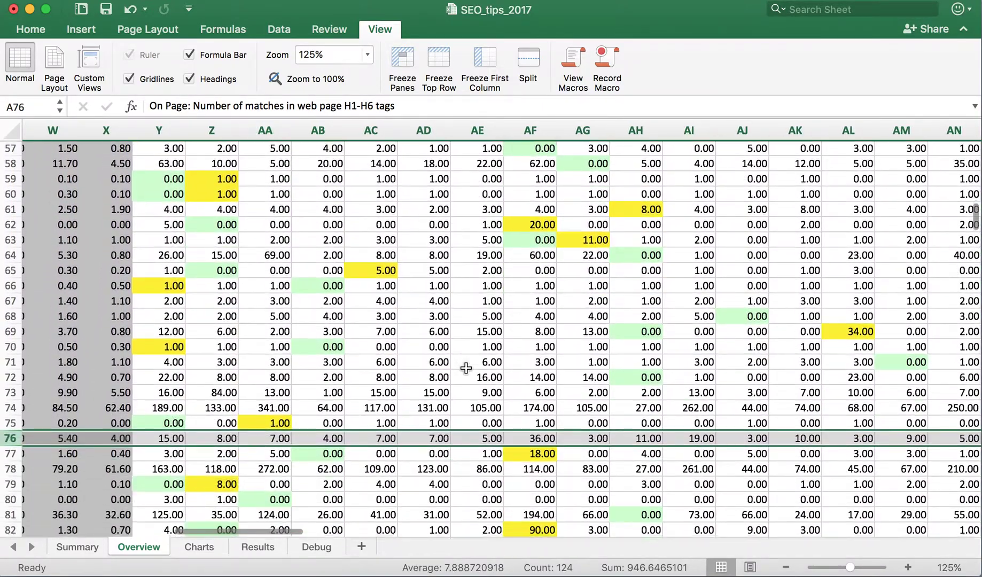